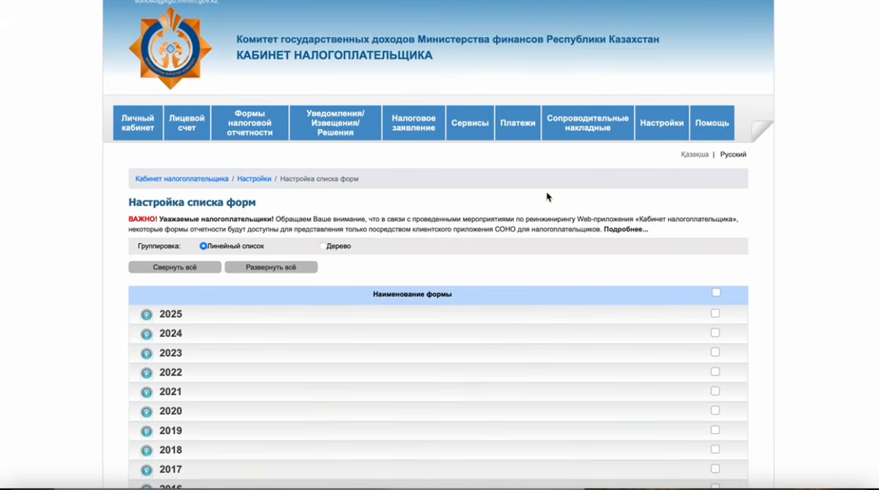
Open the 2024 form 270.00 declaration on an individual's income and property and continue past the step 1 taxpayer details
left_click(146, 336)
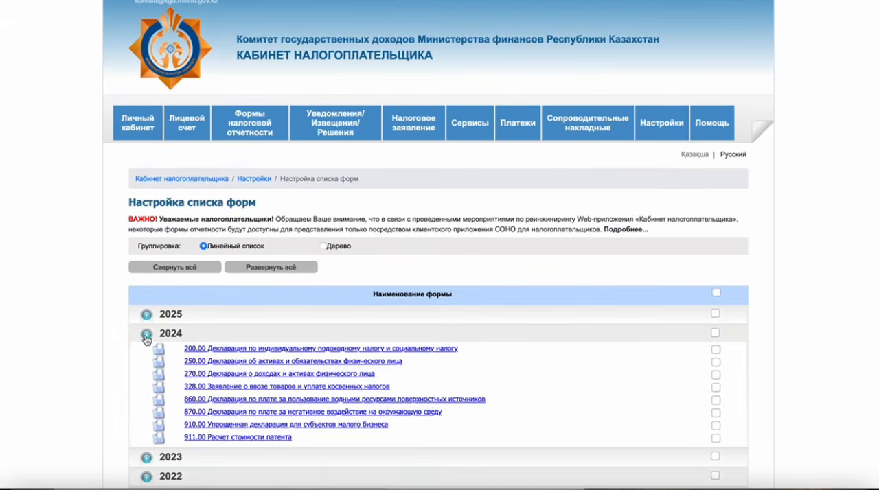
left_click(227, 374)
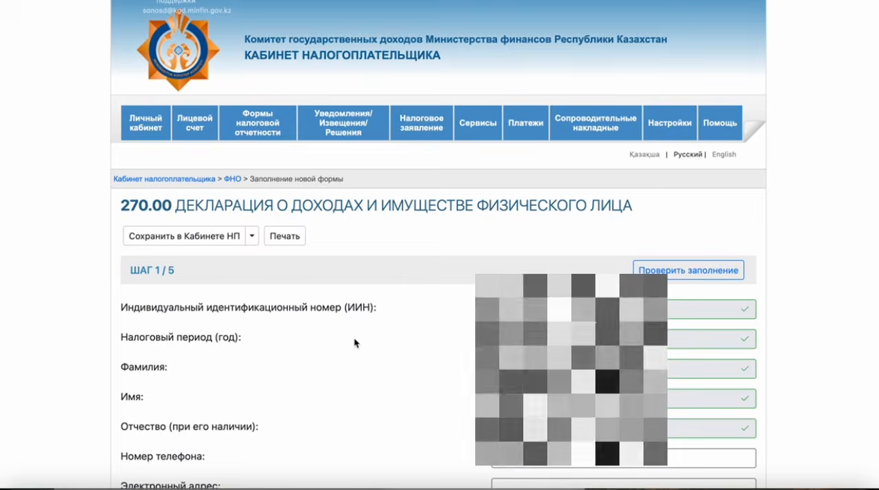
scroll(853, 415, "down", 2)
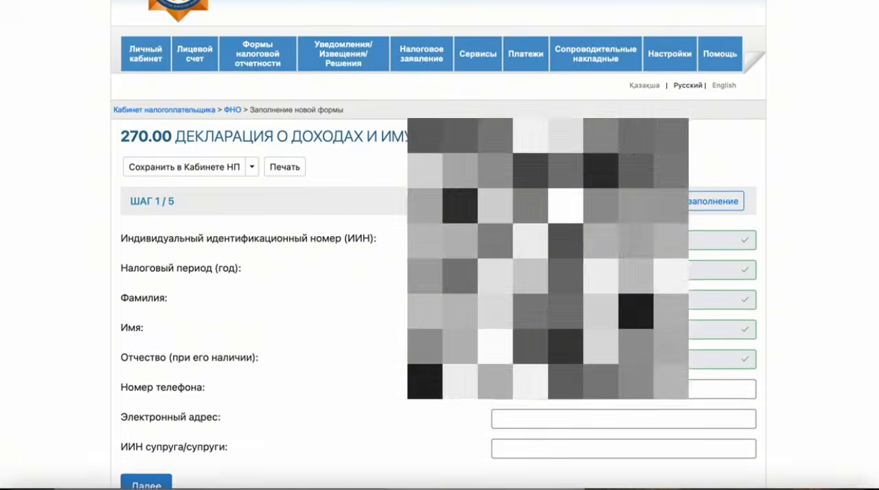
scroll(854, 416, "down", 2)
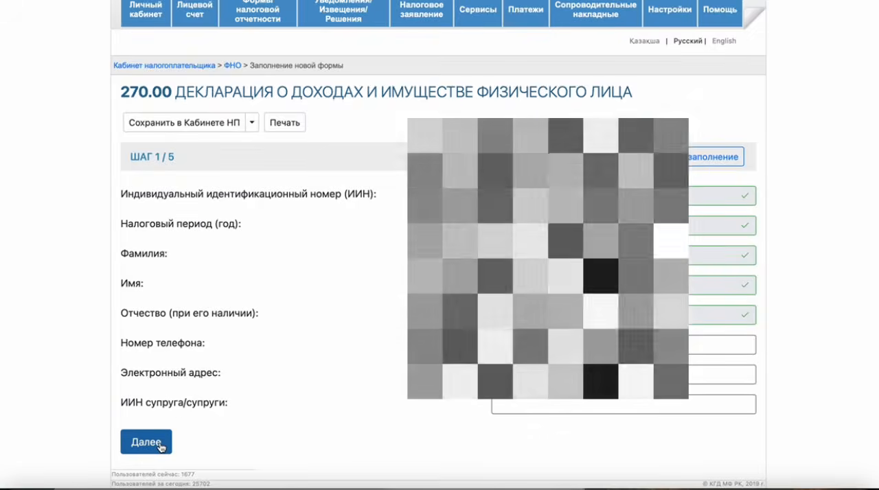
left_click(160, 446)
Choose "Очередная" as the declaration type and continue to step 4 of form 270.00
left_click(192, 374)
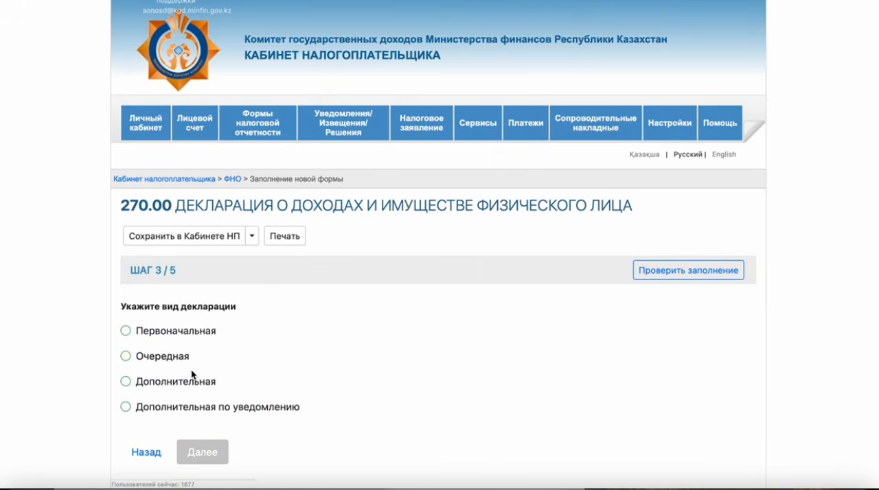
left_click(166, 362)
left_click(197, 450)
left_click(192, 373)
left_click(167, 359)
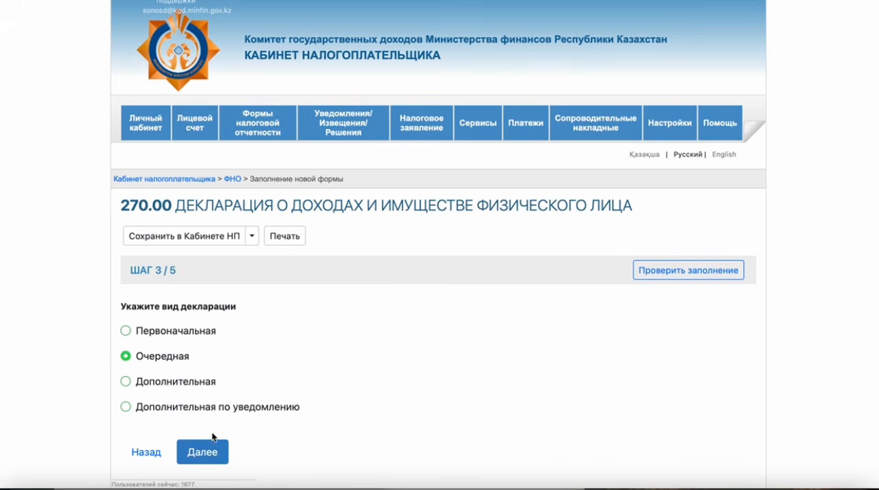
left_click(213, 440)
left_click(193, 374)
left_click(164, 361)
left_click(202, 452)
left_click(192, 375)
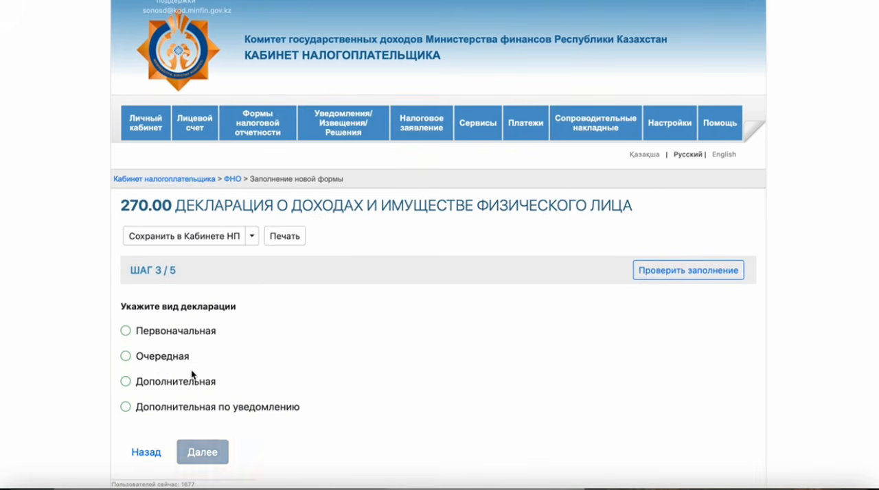
left_click(165, 362)
left_click(208, 451)
left_click(193, 374)
left_click(164, 363)
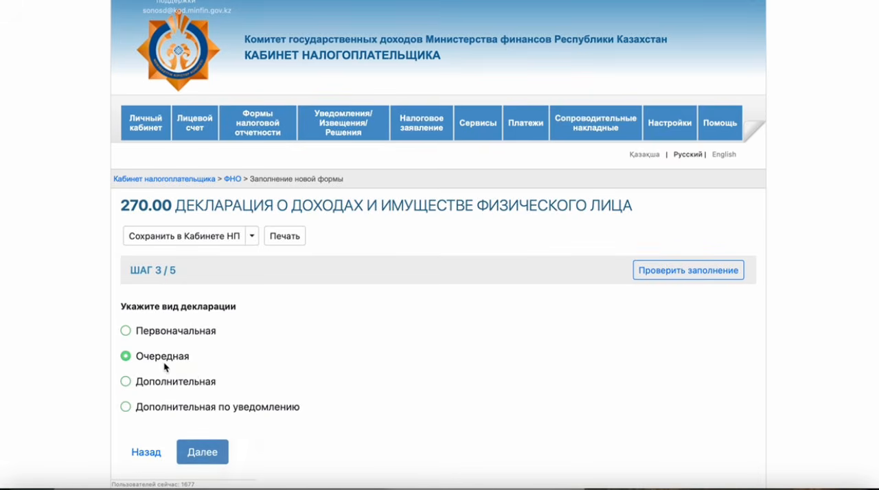
left_click(203, 452)
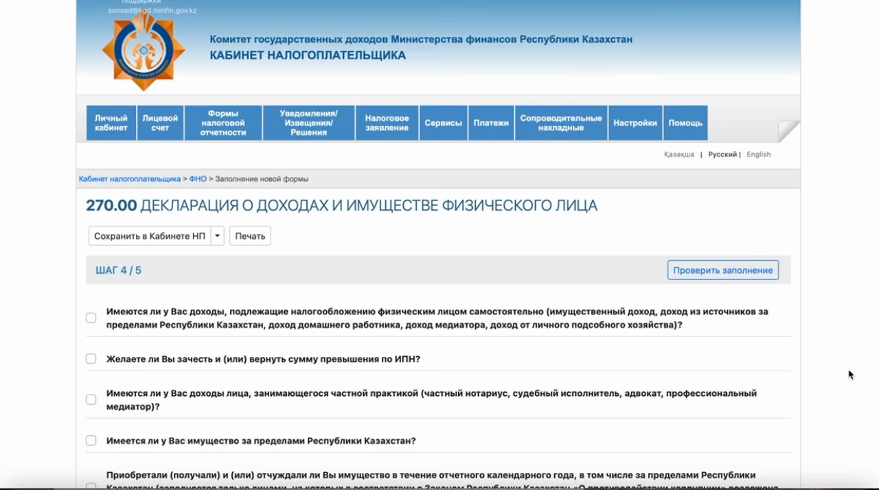
Mark the question on income the individual must tax independently and look into its section on income, deductions and adjustments
scroll(850, 374, "down", 4)
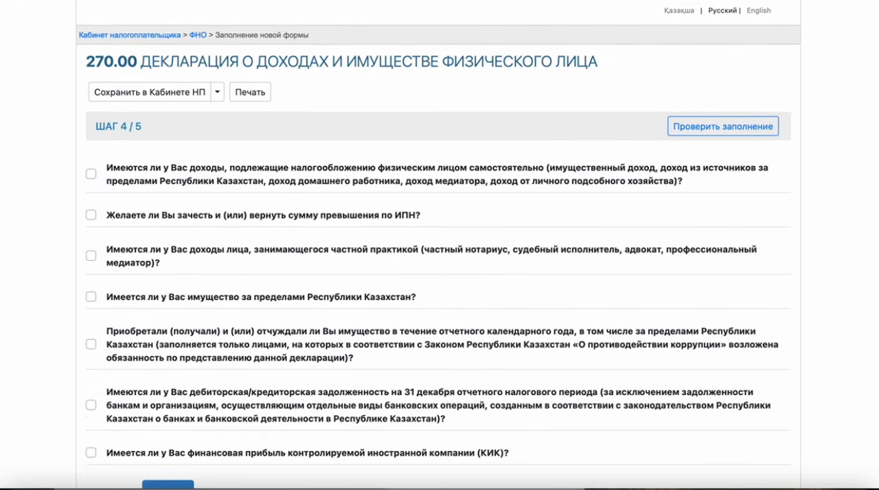
scroll(439, 244, "down", 2)
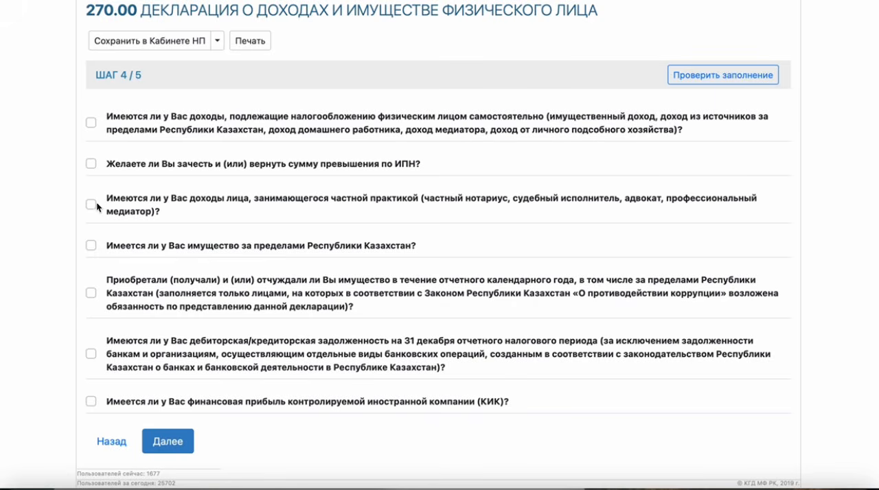
left_click(92, 123)
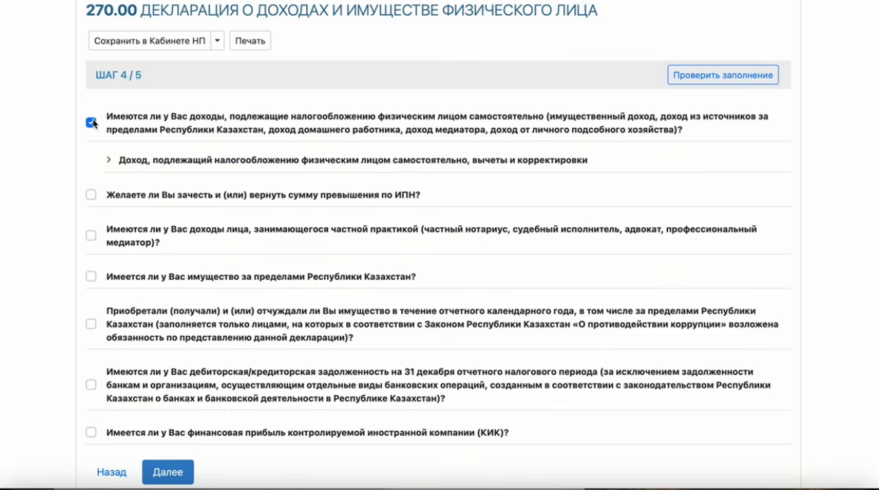
left_click(109, 162)
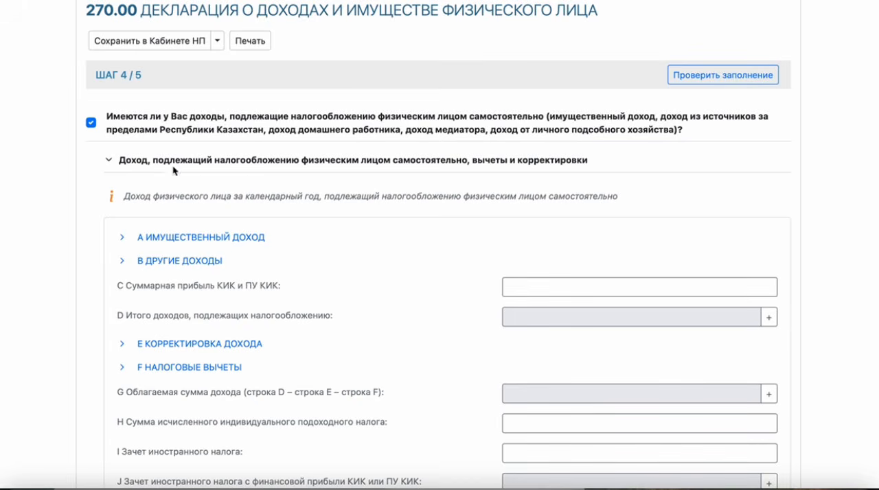
left_click(107, 164)
Mark the question on offsetting or refunding excess ИПН, and clear both it and the independently taxed income question
left_click(93, 195)
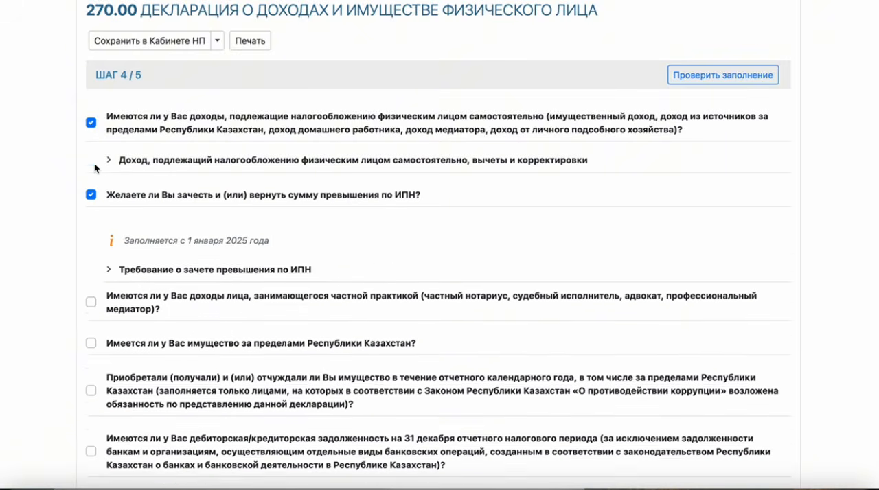
left_click(92, 123)
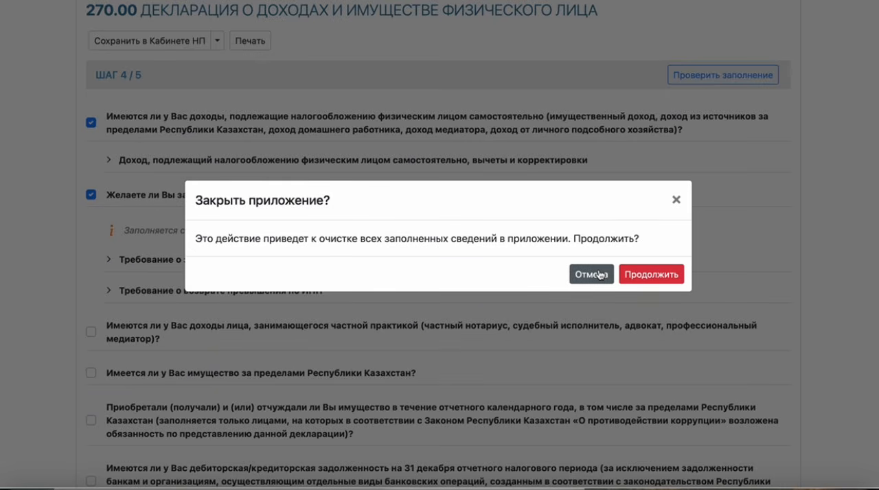
left_click(645, 275)
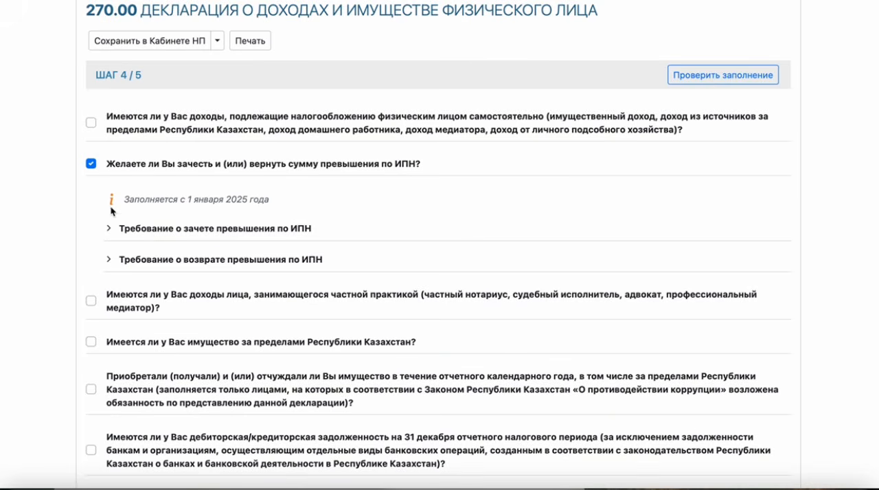
left_click(91, 163)
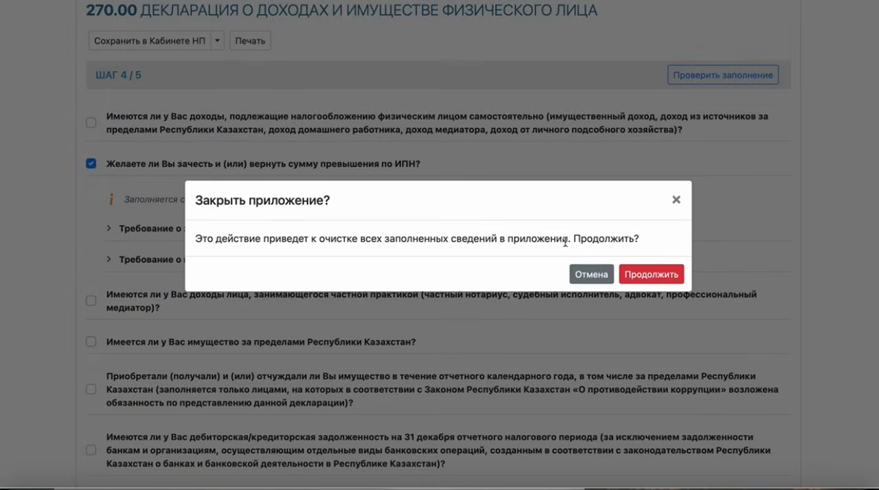
left_click(632, 274)
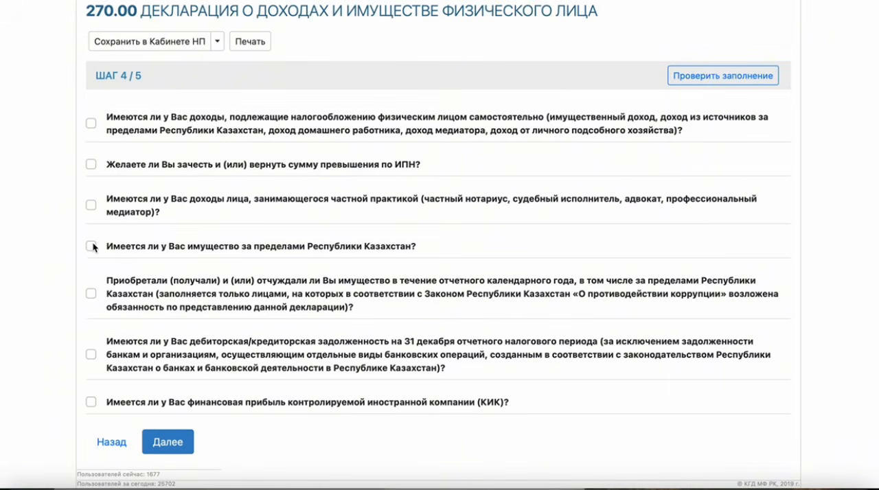
Mark the private practice income question, review its monthly income section and clear the question again
left_click(91, 205)
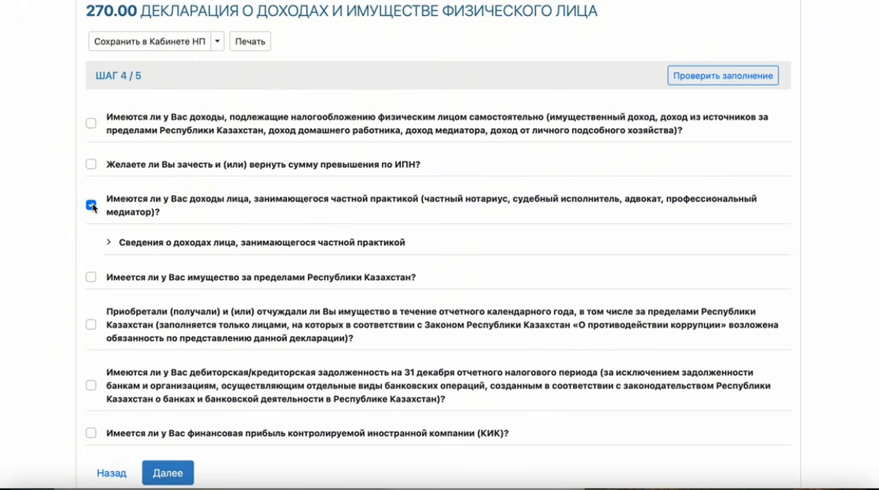
left_click(109, 245)
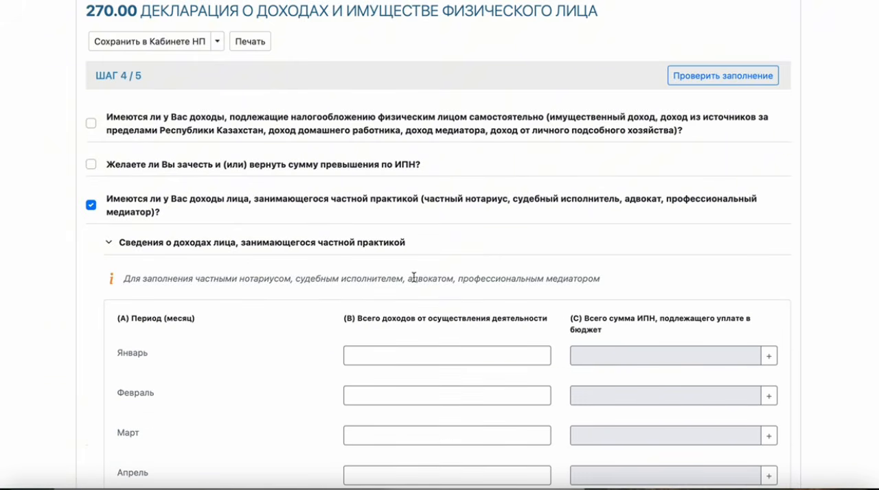
scroll(414, 277, "down", 5)
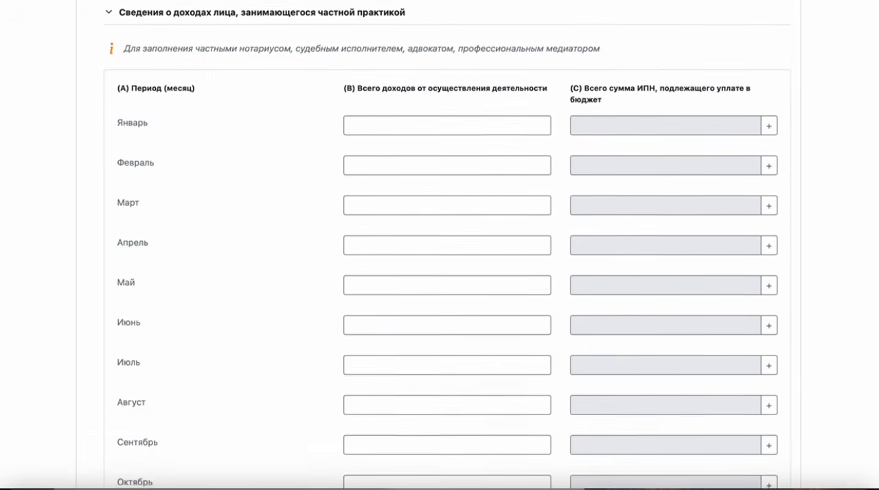
scroll(448, 245, "down", 5)
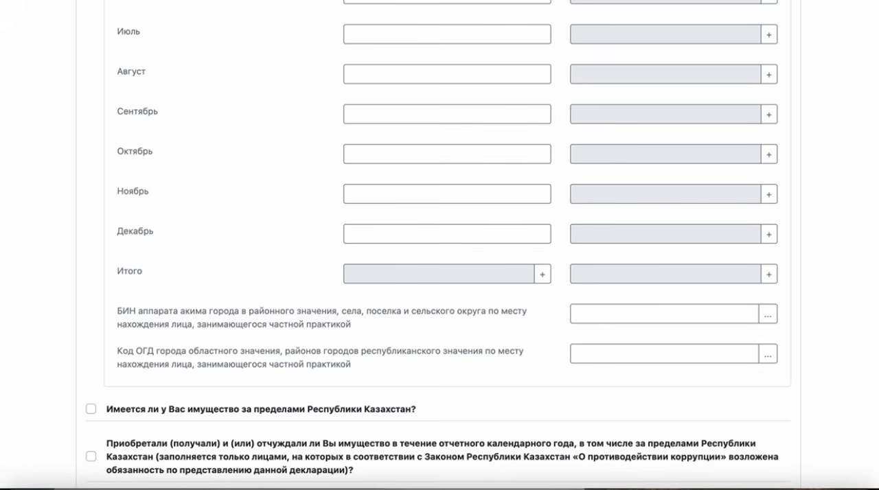
scroll(873, 215, "up", 5)
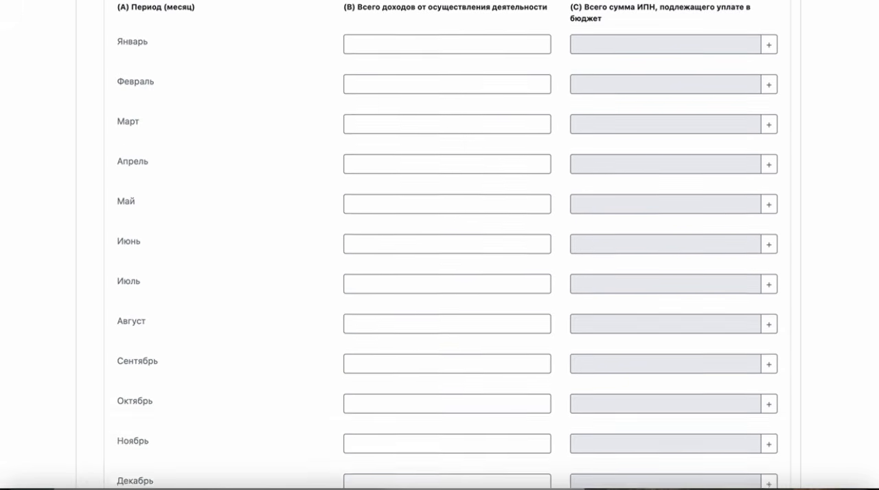
scroll(874, 214, "up", 2)
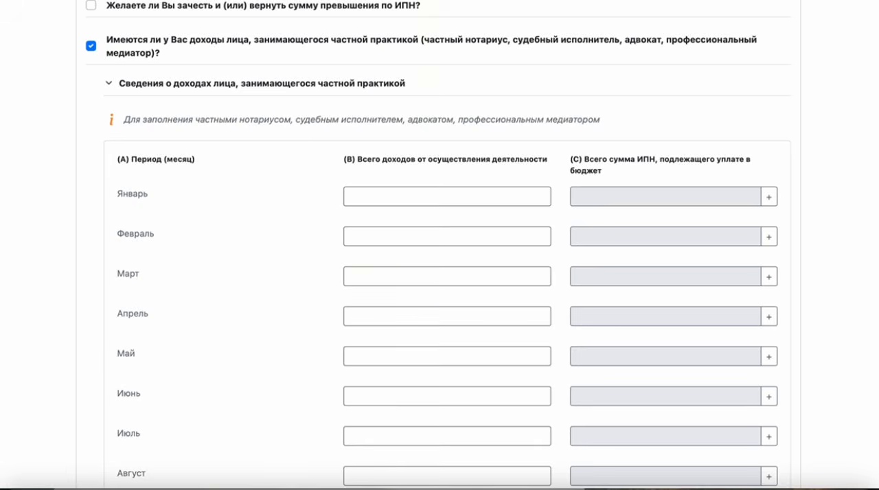
left_click(91, 46)
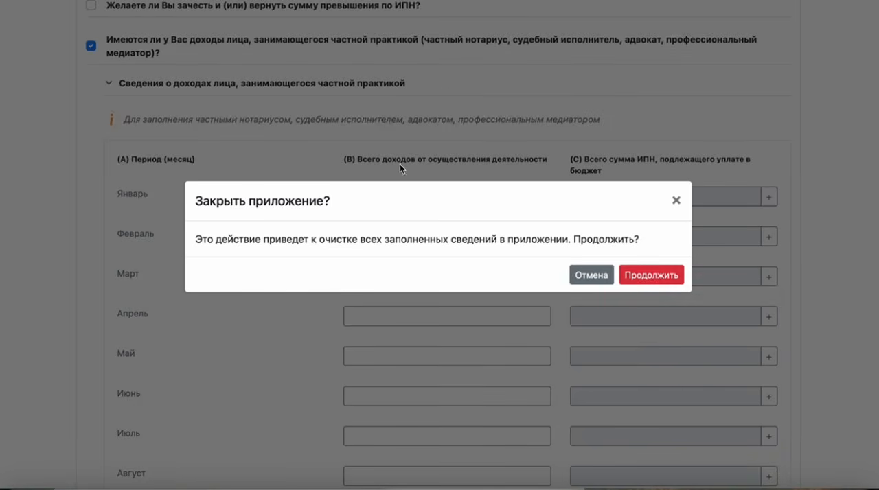
left_click(642, 277)
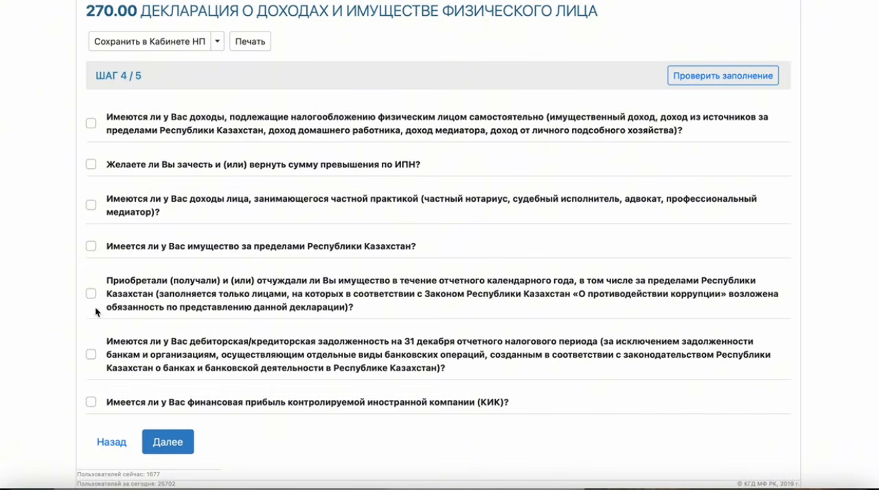
Mark the question on property outside Kazakhstan to view its sections, and clear it again
left_click(92, 246)
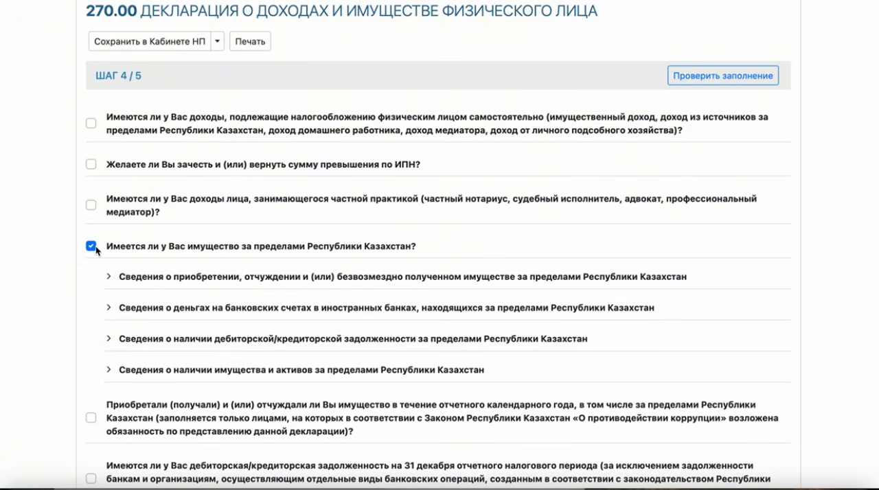
left_click(92, 248)
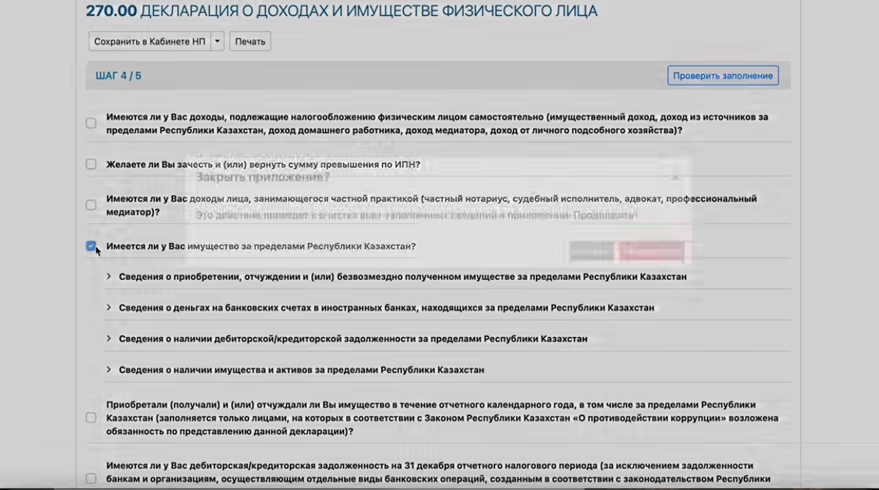
left_click(649, 276)
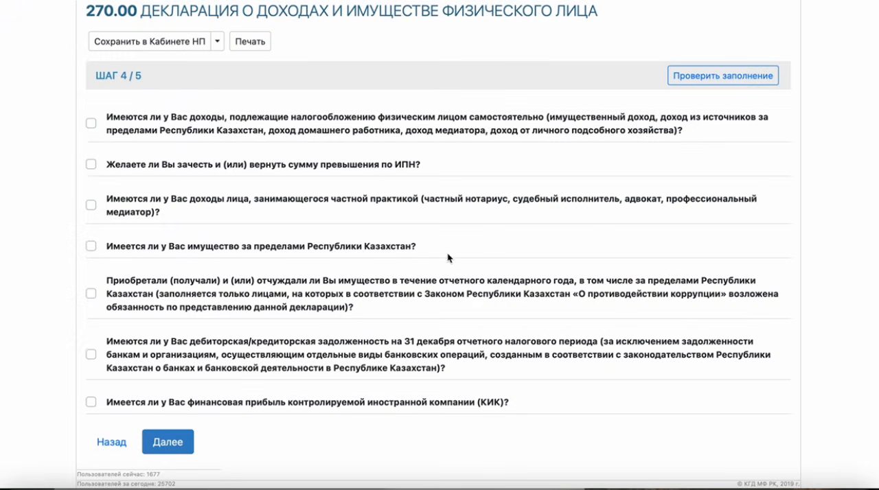
Mark the question on property acquired or disposed of during the year and add an entry to its property acquisition section
left_click(92, 294)
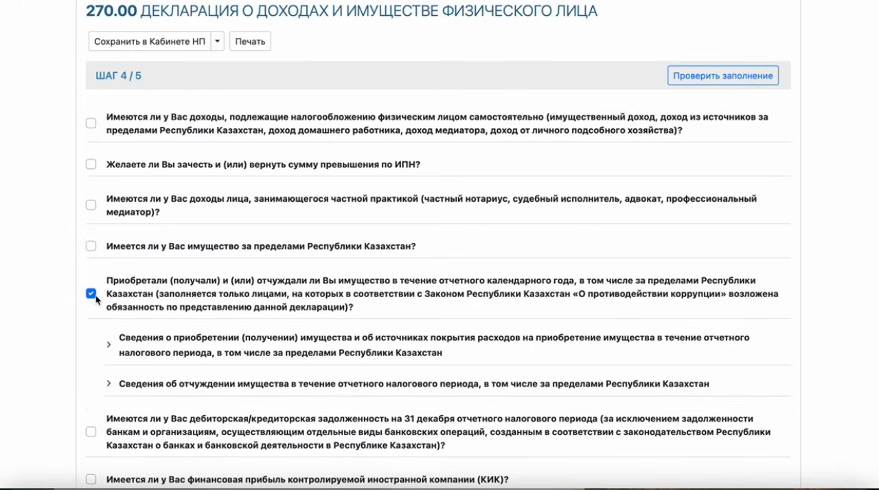
left_click(120, 356)
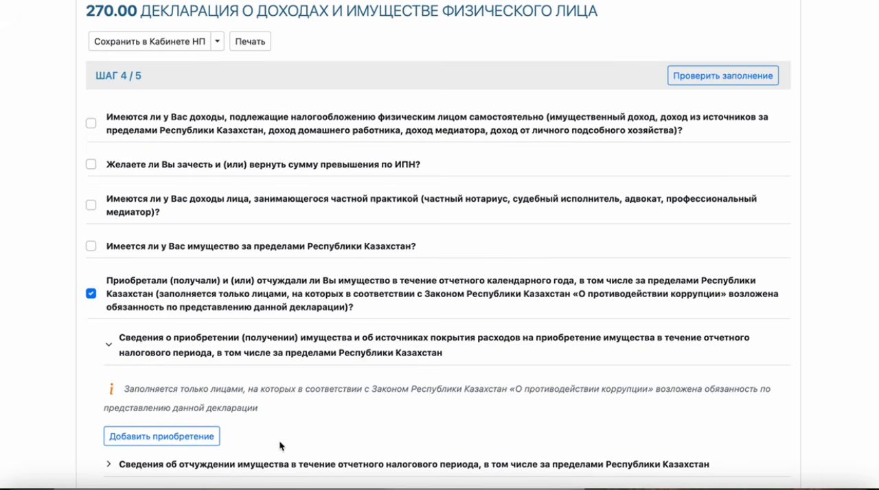
left_click(203, 442)
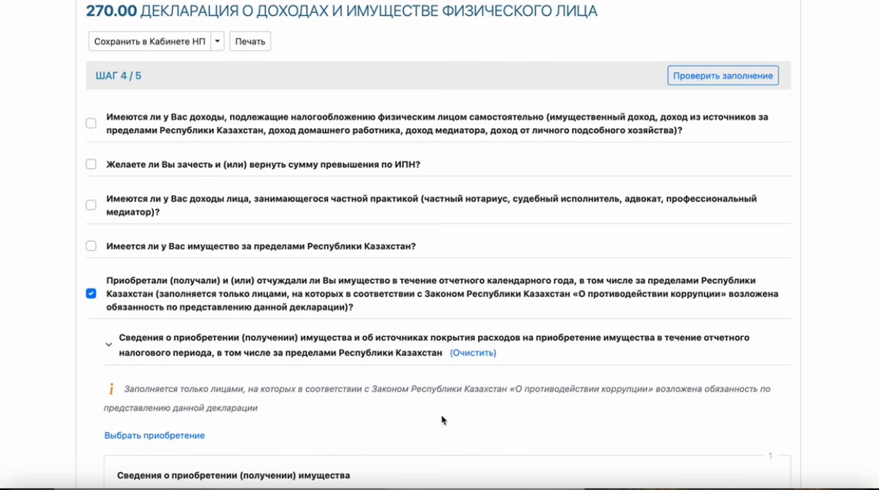
scroll(441, 416, "down", 3)
scroll(440, 275, "down", 5)
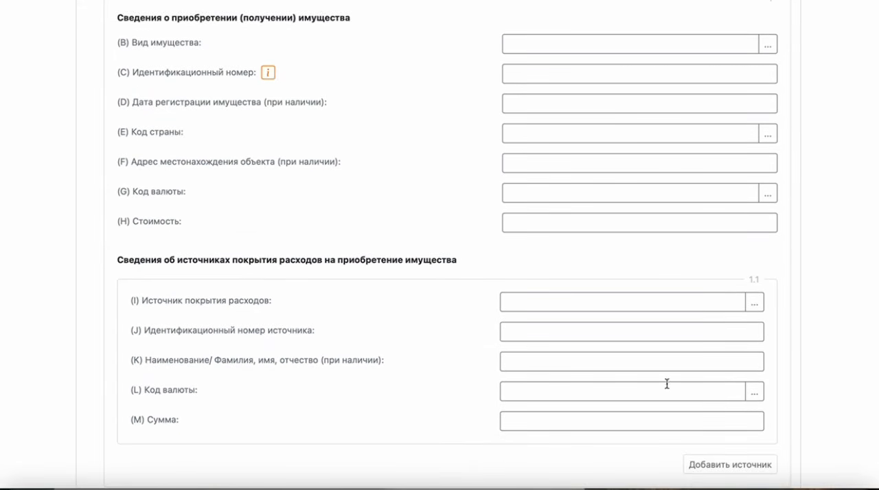
Set the acquired property's type to транспортные средства and enter the vehicle's identification number
left_click(769, 45)
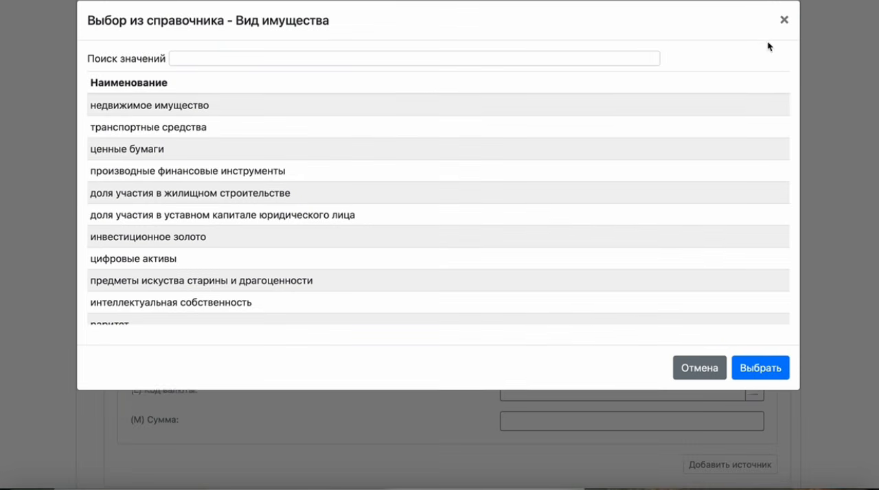
left_click(192, 133)
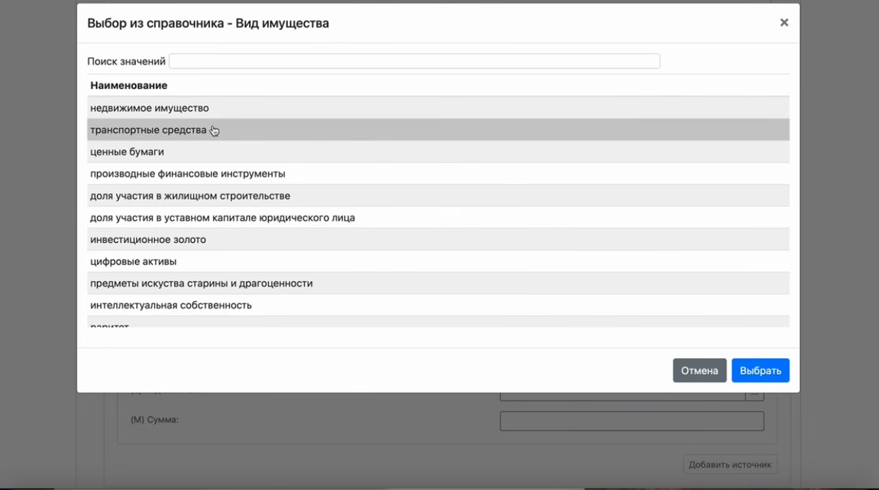
left_click(759, 375)
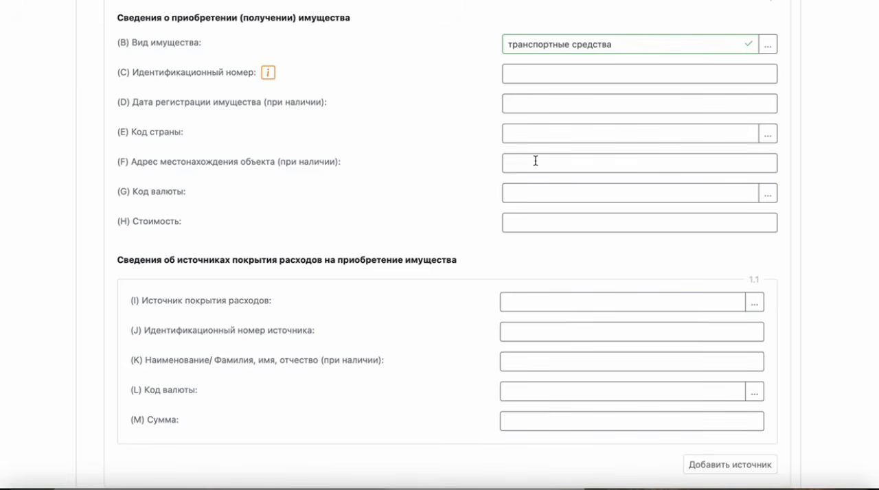
left_click(529, 71)
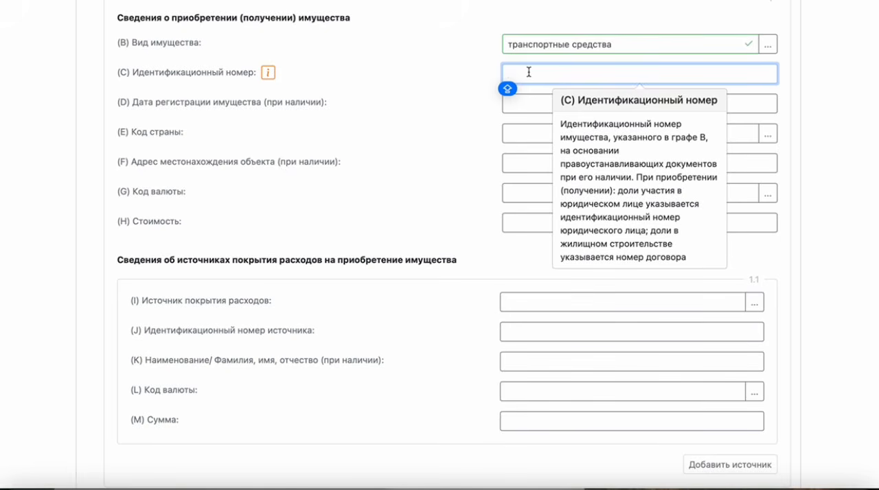
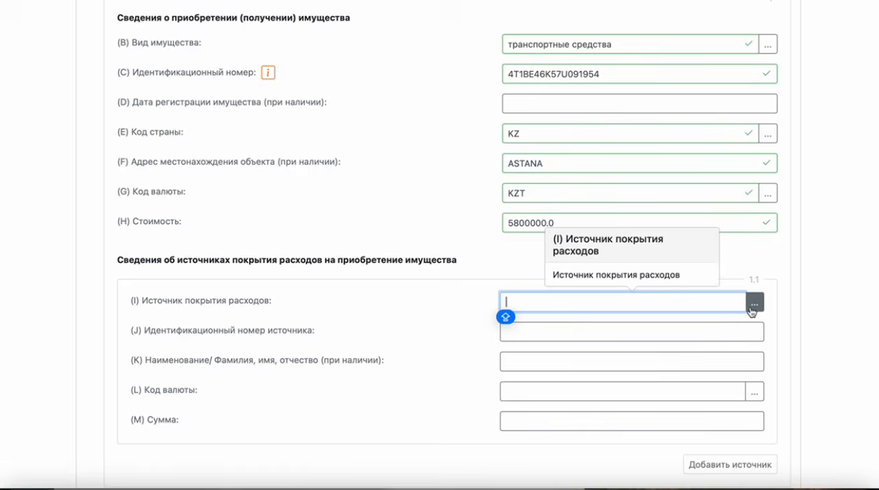
Set the first expense source to собственные средства, fill in its identification number and set its amount to 1160000
left_click(754, 303)
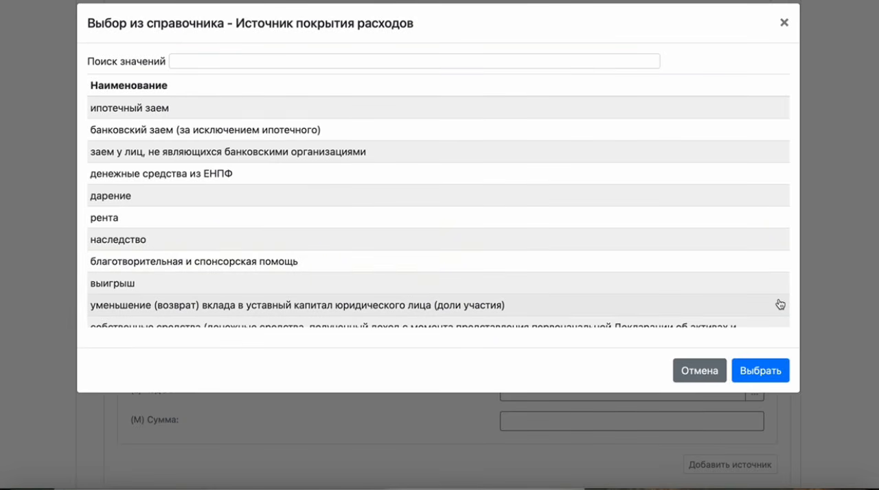
left_click(712, 324)
left_click(762, 374)
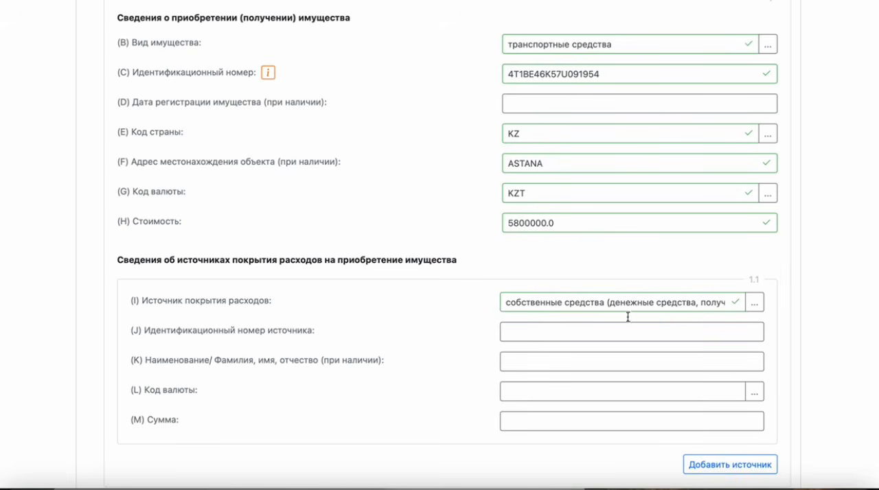
left_click(528, 340)
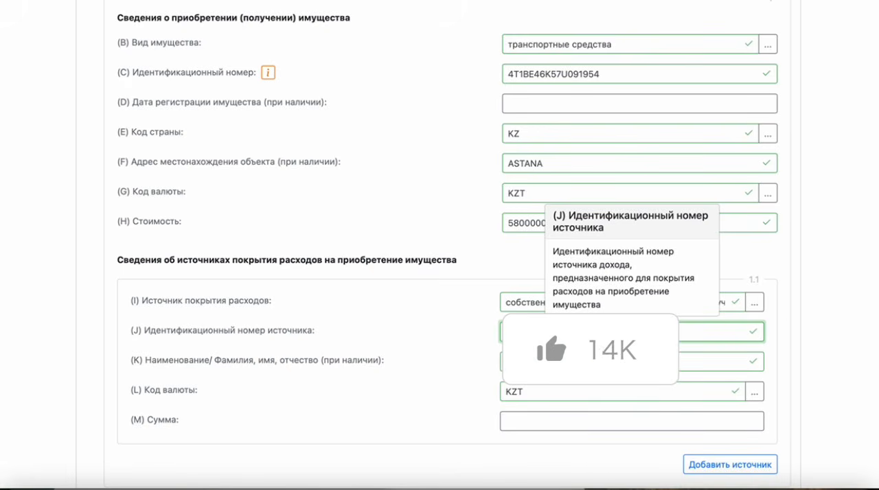
left_click(514, 422)
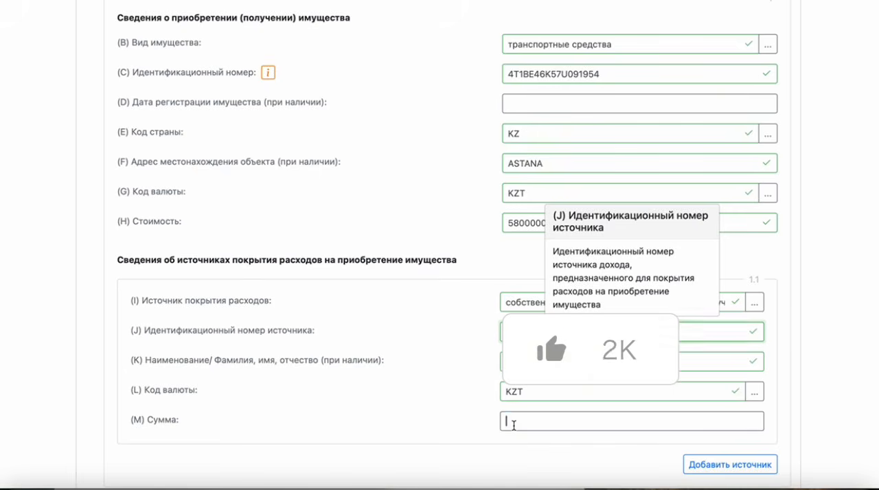
type("116000")
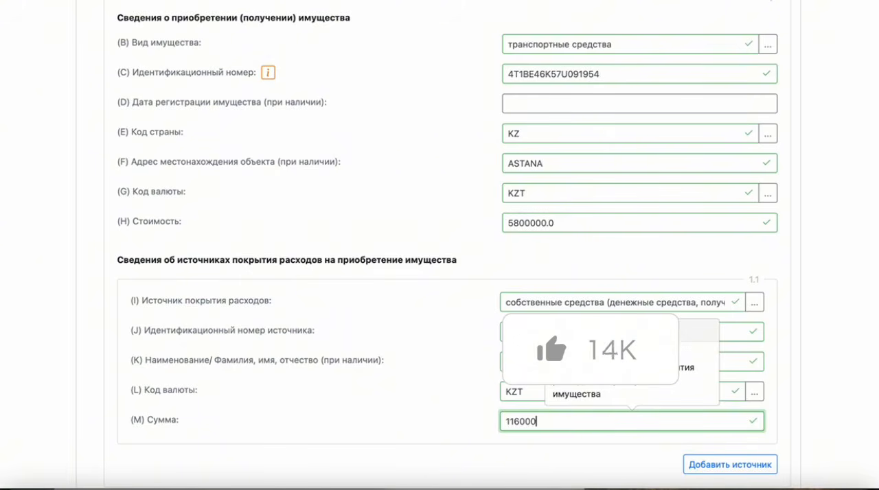
type("0")
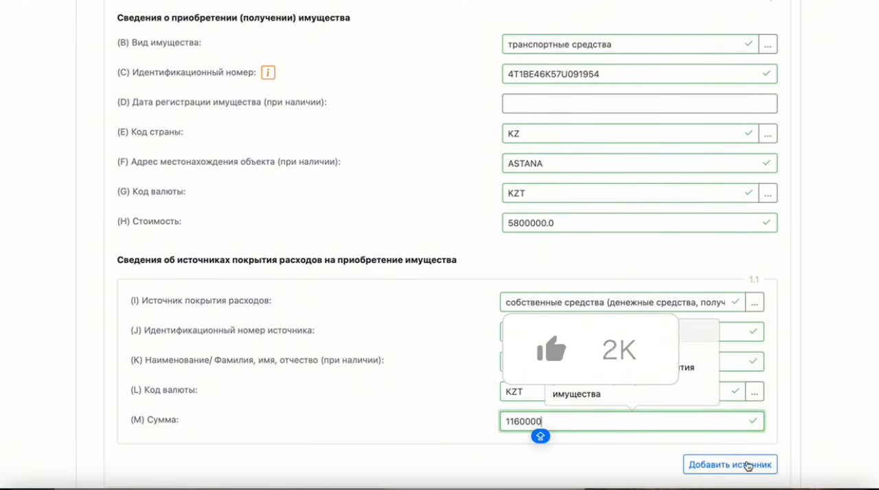
Add a second expense source of type банковский заем (за исключением ипотечного) with an amount of 4640000
left_click(757, 464)
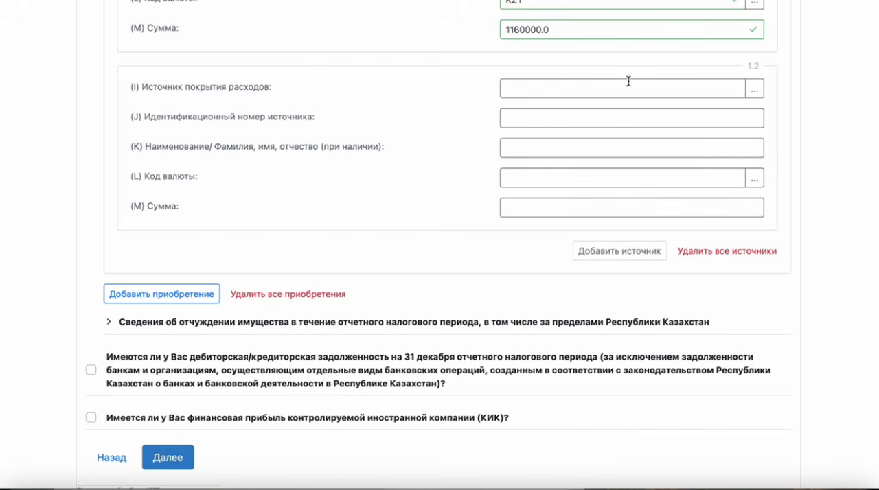
left_click(754, 89)
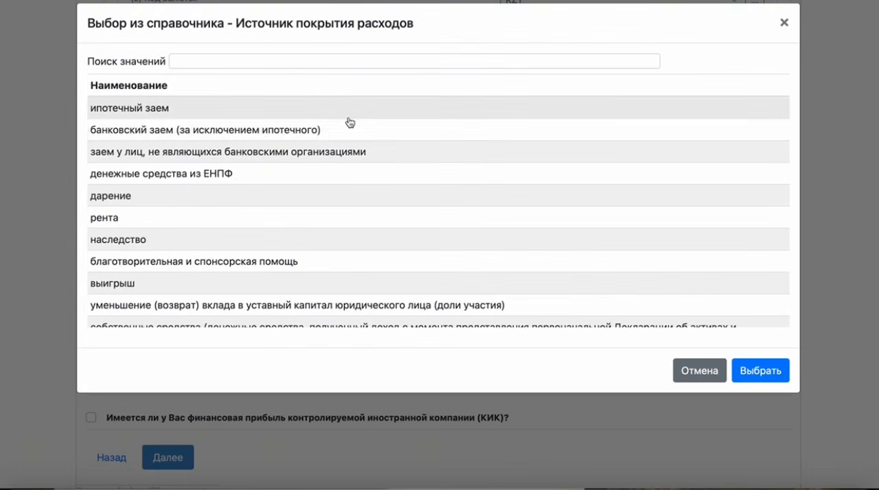
left_click(197, 131)
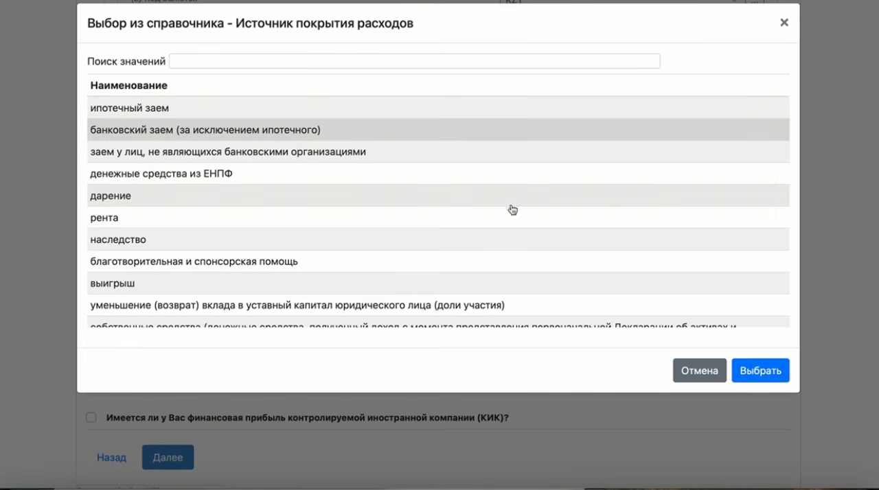
left_click(753, 371)
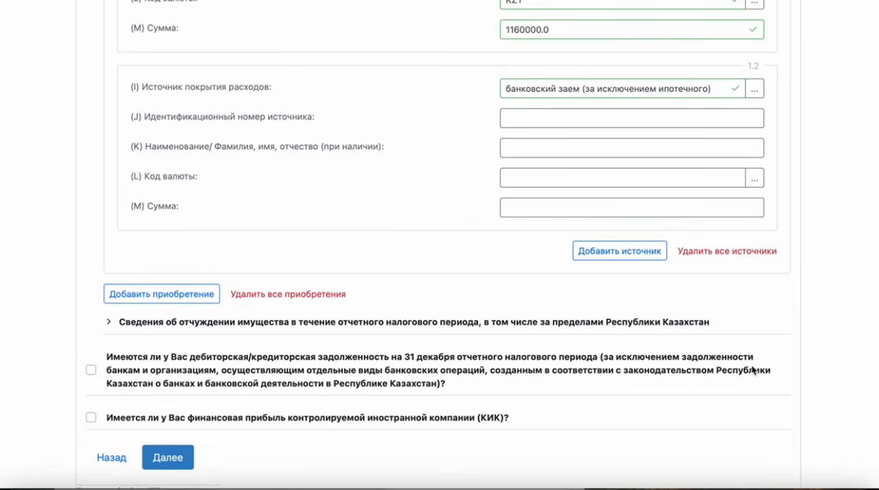
left_click(517, 207)
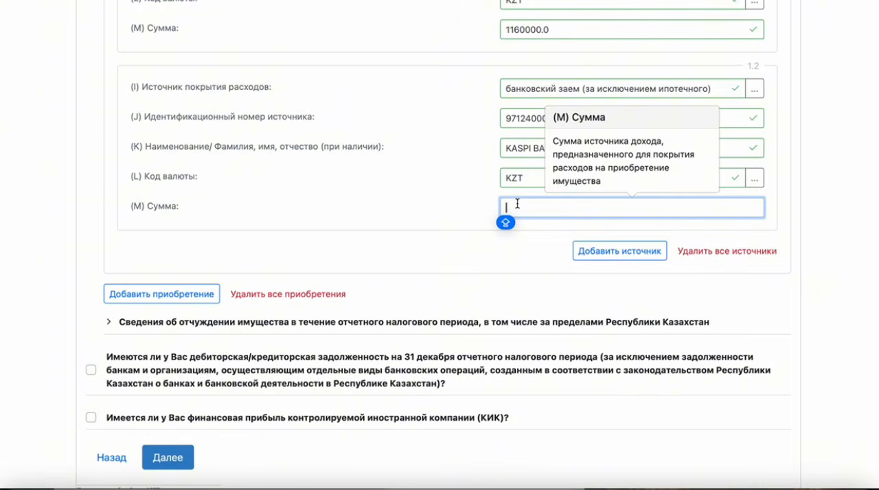
type("4640000")
key("Caps_Lock")
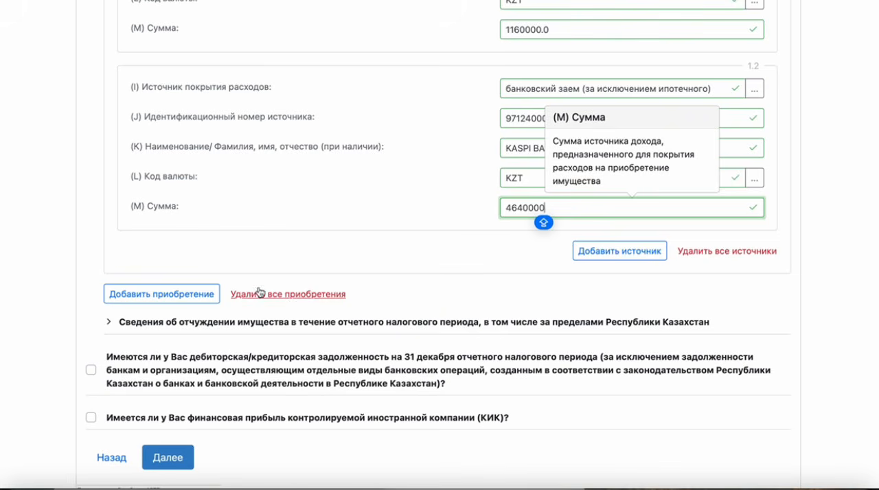
Add an entry to the property disposal section and set its property type to недвижимое имущество
left_click(199, 327)
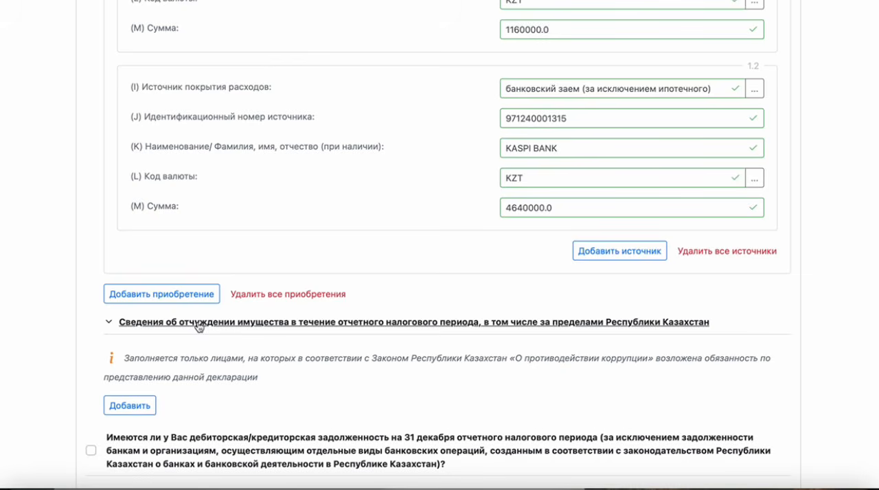
left_click(138, 411)
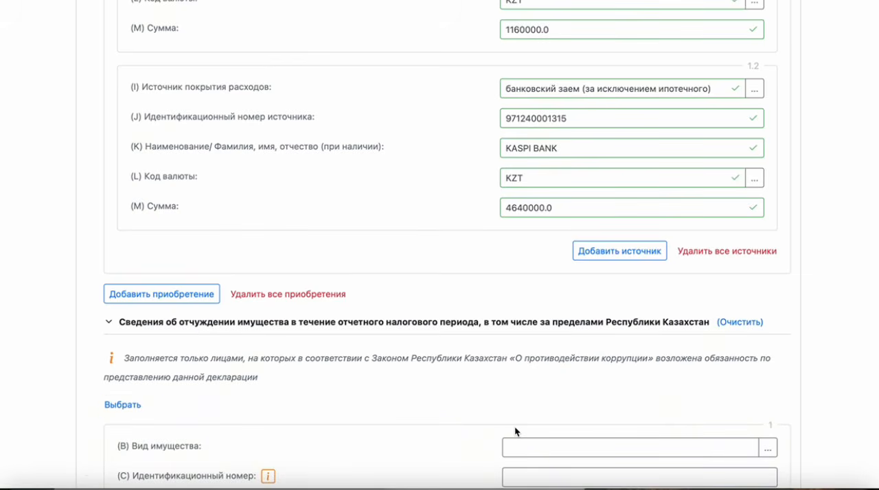
scroll(659, 428, "down", 5)
scroll(762, 88, "down", 3)
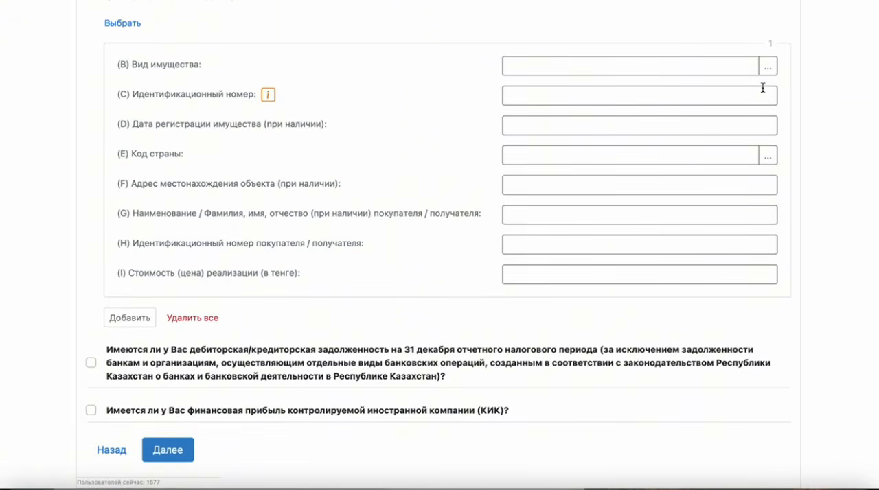
left_click(768, 66)
left_click(327, 109)
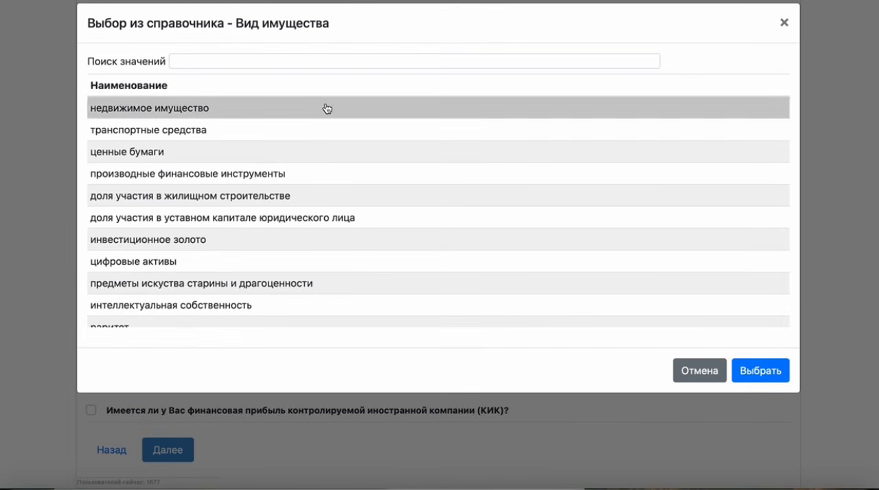
left_click(753, 372)
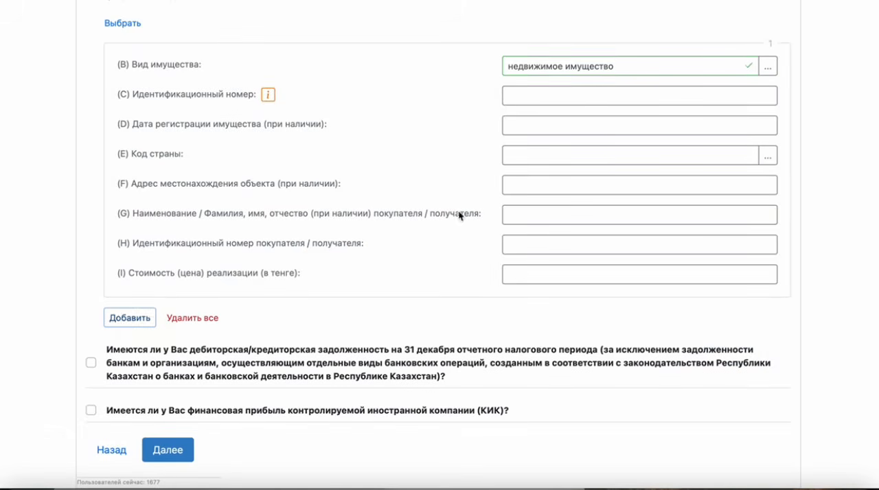
Enter the identification number of the disposed real estate
left_click(557, 97)
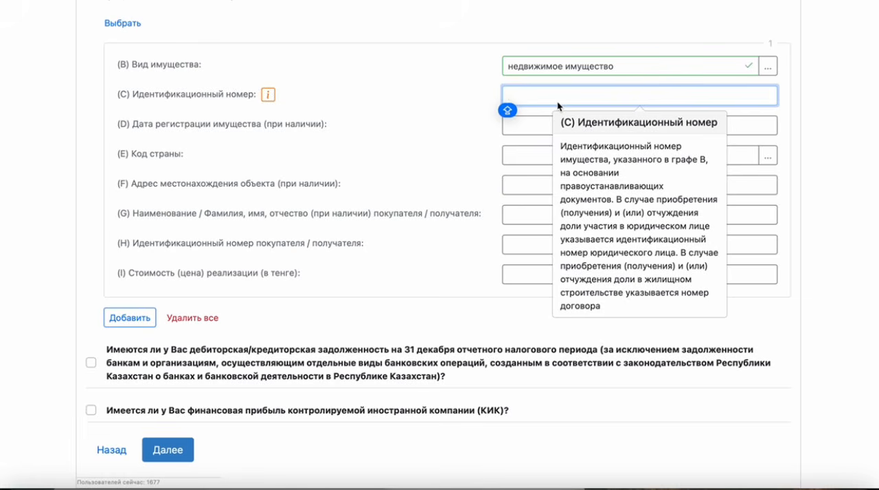
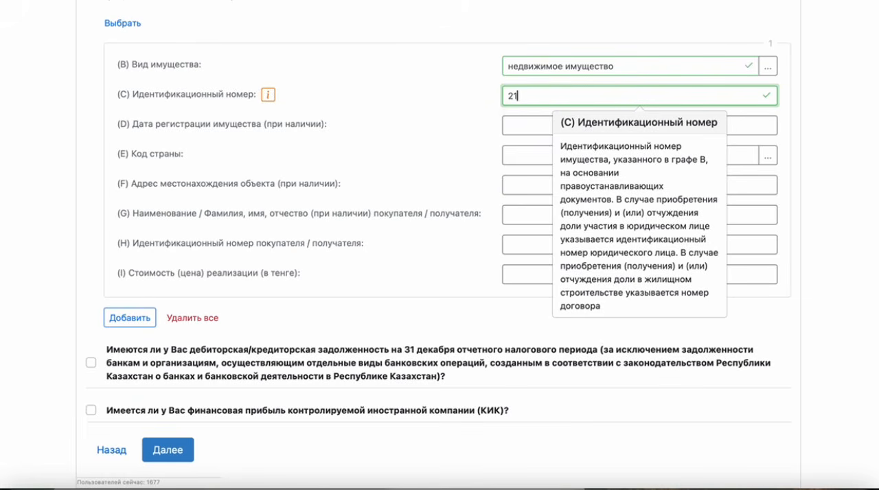
key("Caps_Lock")
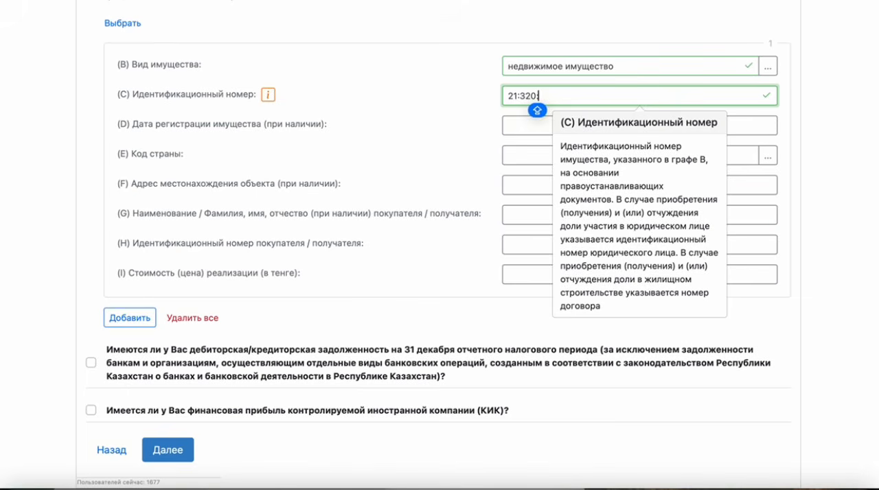
key("BackSpace")
key("BackSpace")
key("BackSpace")
key("Caps_Lock")
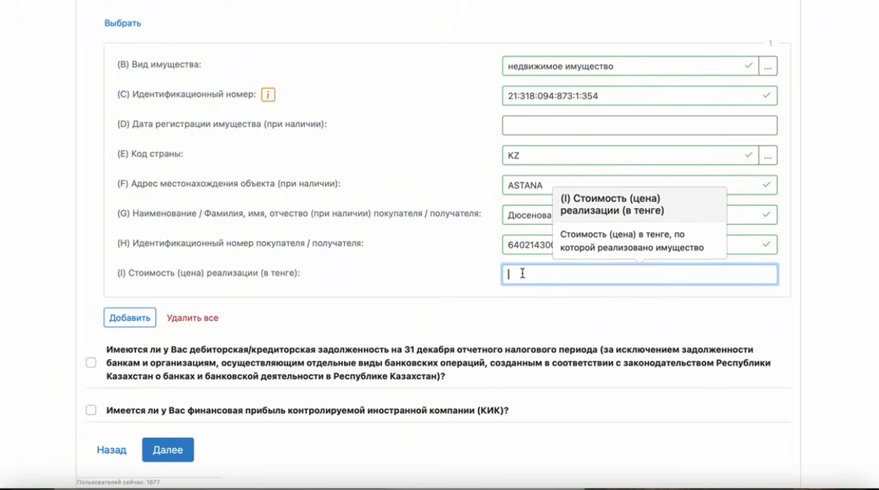
Set the sale price of the disposed real estate to 19900000 tenge
type("19900000")
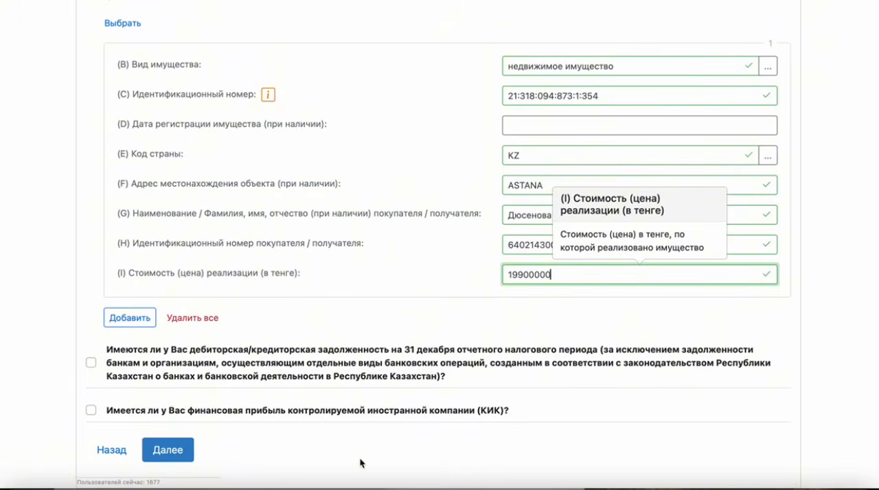
Proceed to the declaration's final page, and mark both the consent to bank disclosure and the confirmation of accuracy and responsibility
left_click(182, 451)
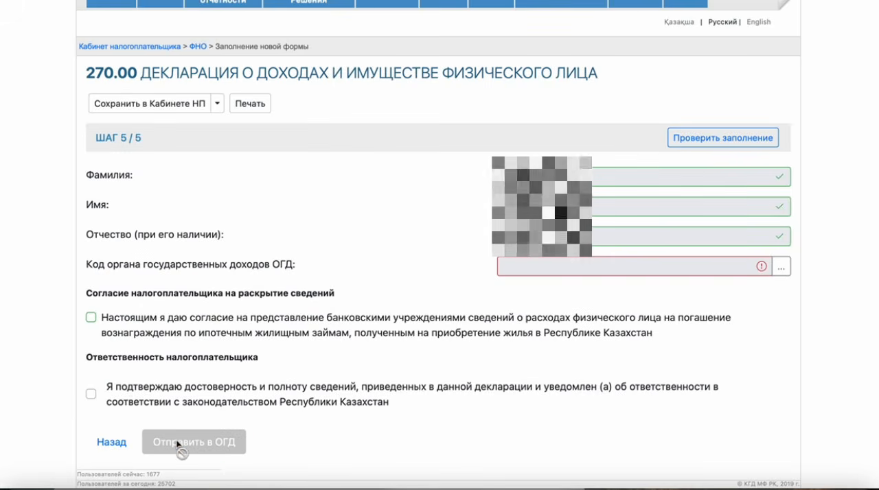
left_click(92, 319)
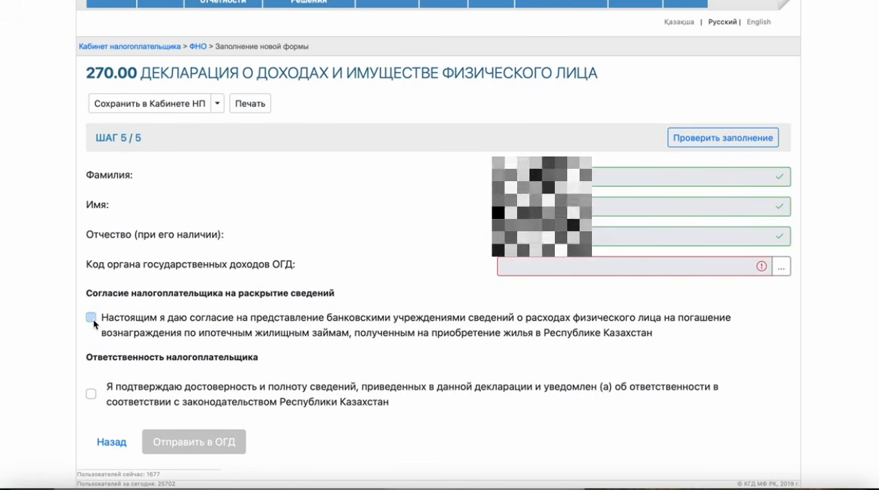
left_click(92, 394)
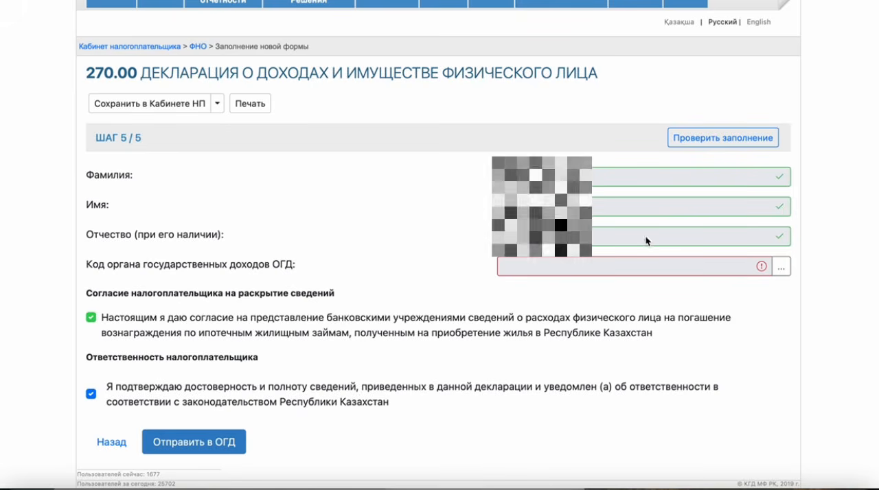
Set the state revenue authority code (ОГД) to 6209 and submit the 270.00 form, confirming the submission
left_click(785, 272)
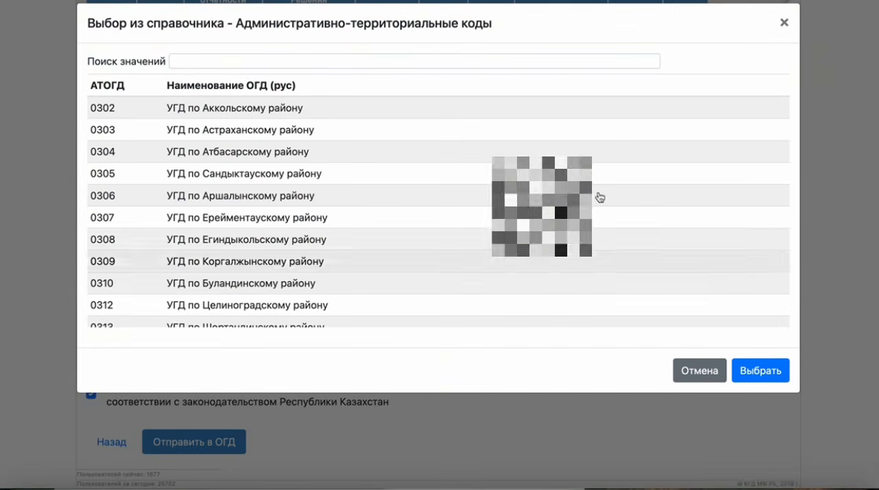
left_click(371, 61)
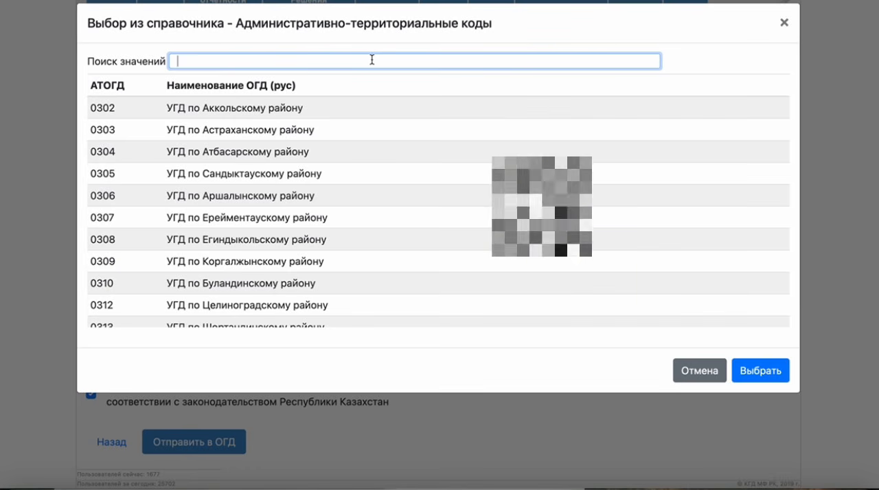
left_click(759, 369)
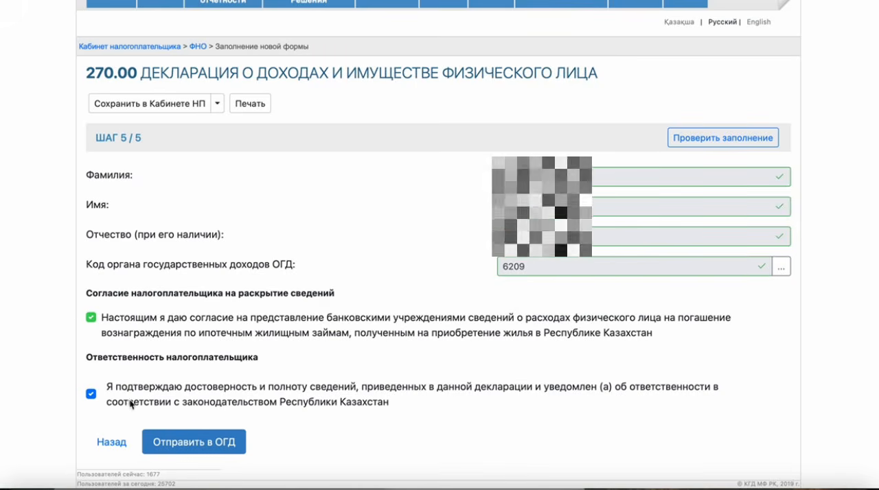
left_click(186, 440)
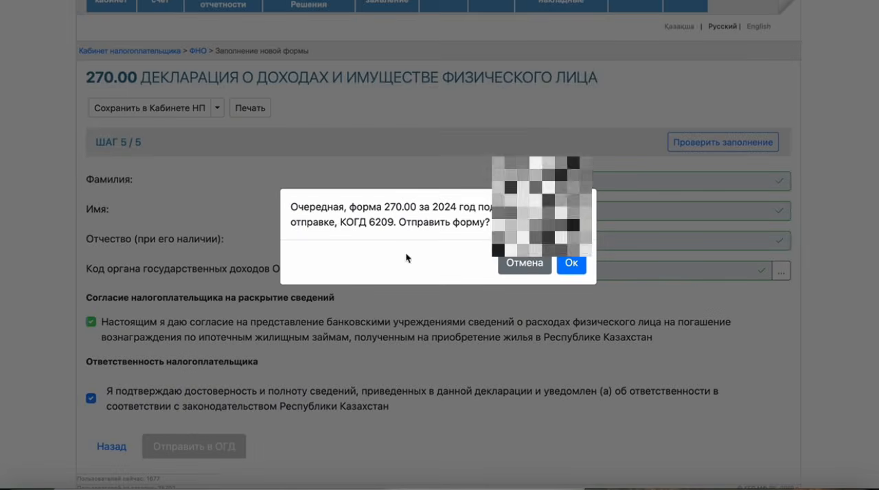
left_click(573, 265)
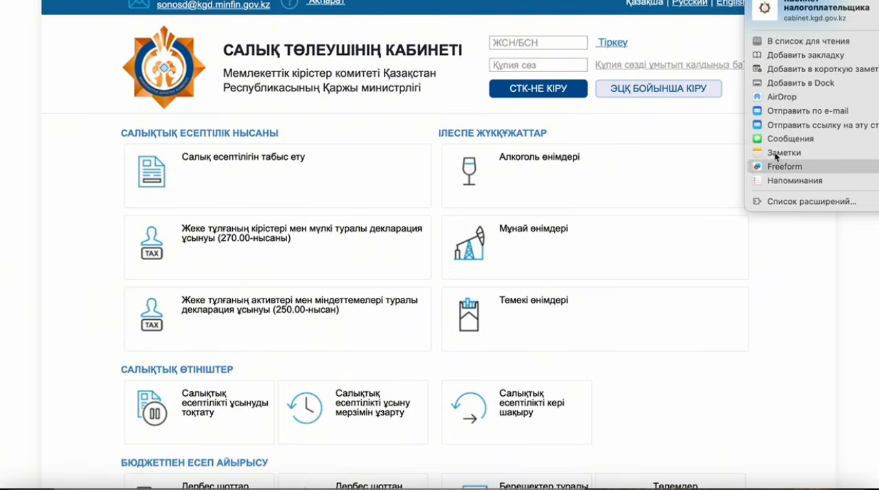
left_click(735, 212)
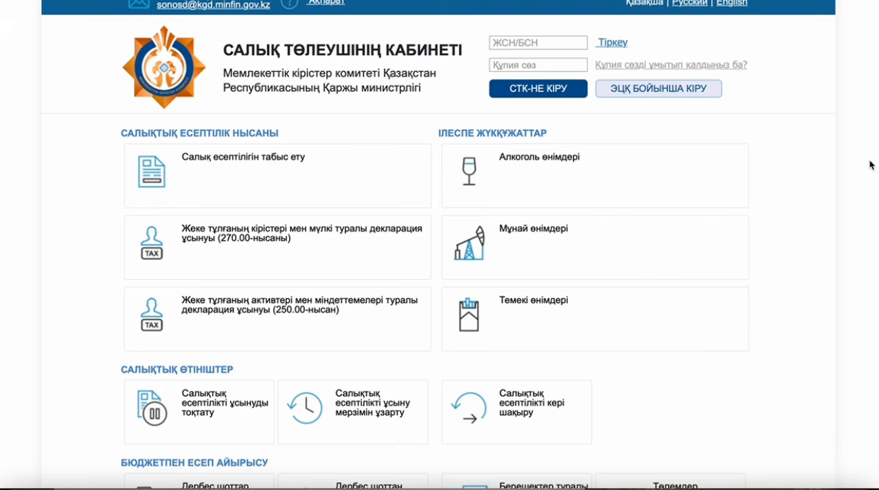